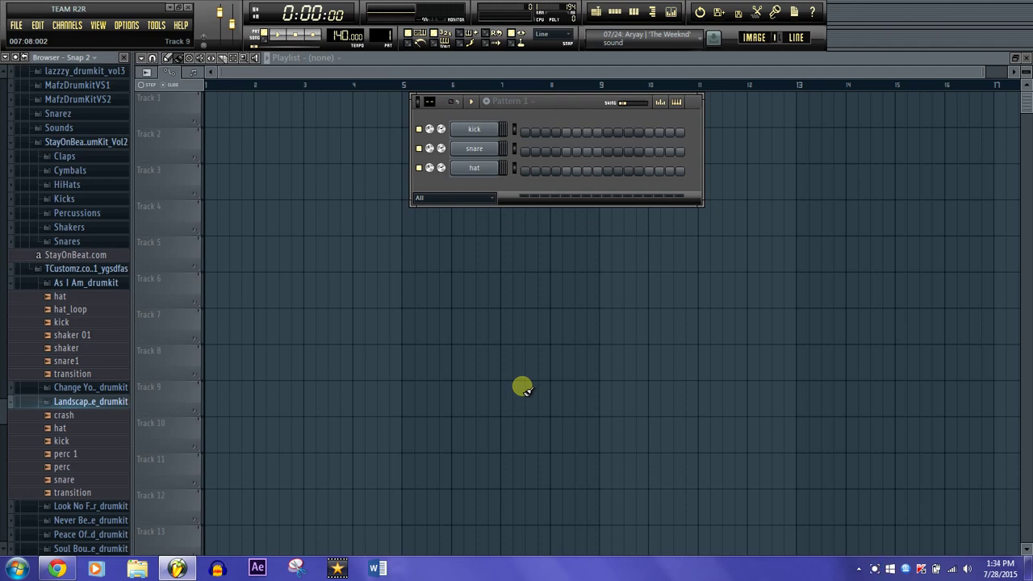
# Insert an FPC channel above the kick channel and move its plugin window clear of the channel names.
pyautogui.press('q')
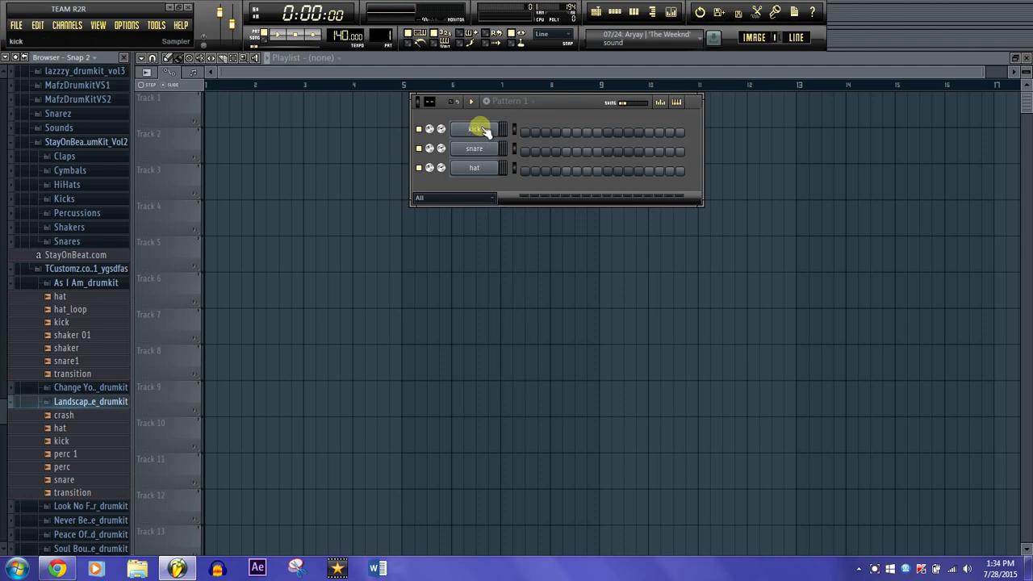
pyautogui.rightClick(485, 132)
pyautogui.moveTo(563, 273)
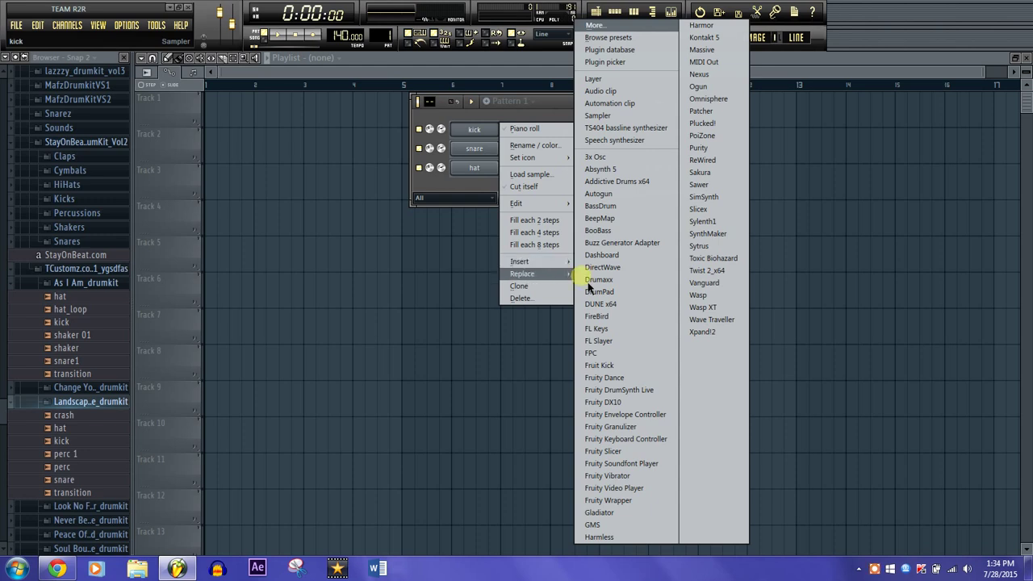
pyautogui.click(609, 353)
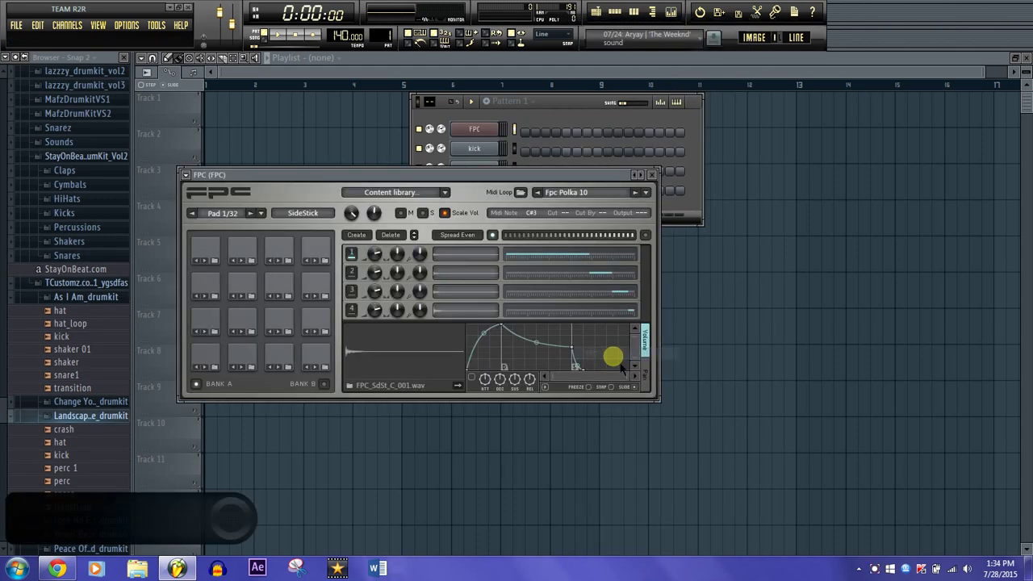
pyautogui.moveTo(519, 176); pyautogui.dragTo(792, 129)
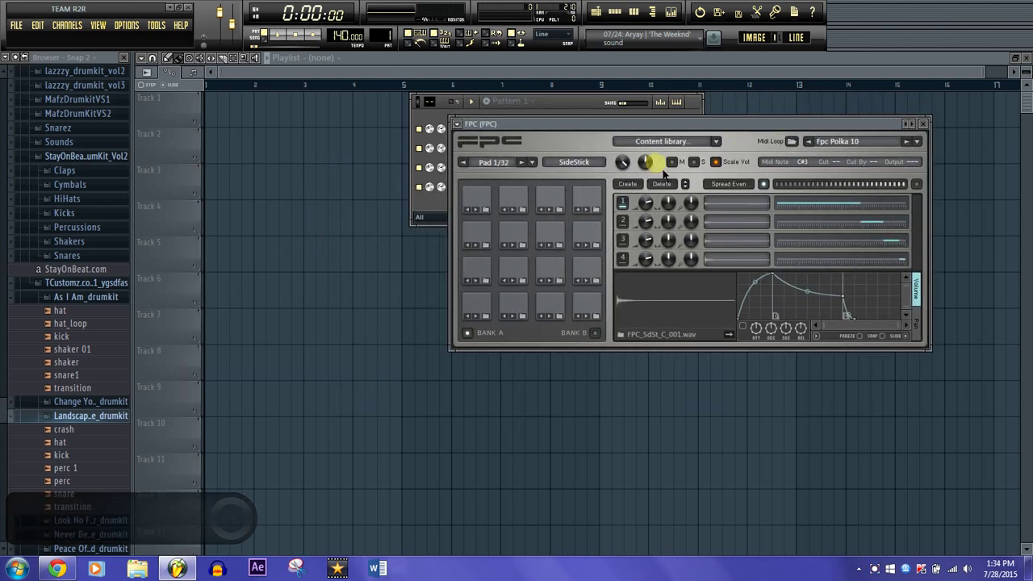
# Map notes for FPC pads 1 to 8 by playing one note per pad, starting with C5, D5 and F#5, and end the bank mapping at pad 9.
pyautogui.click(534, 162)
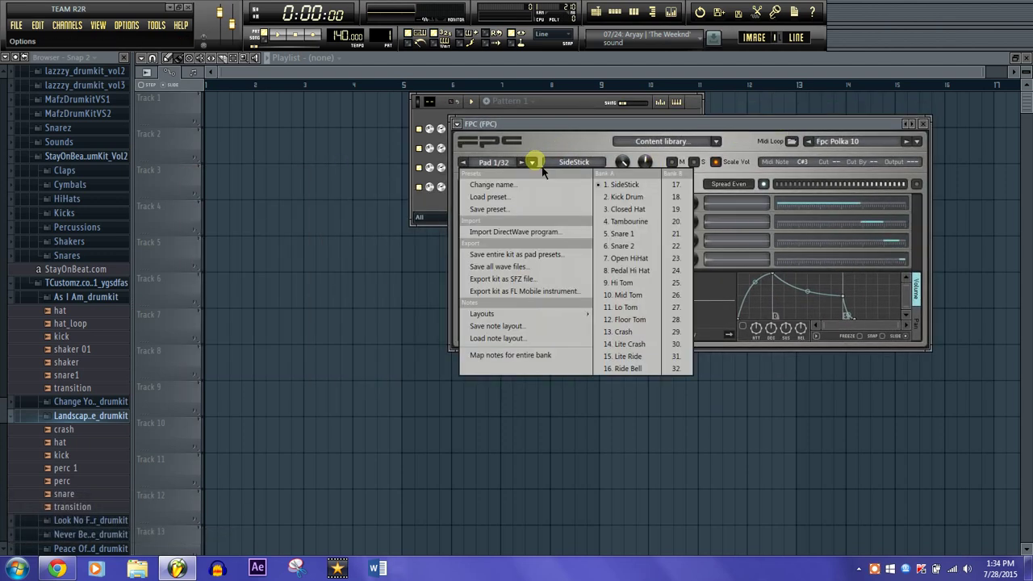
pyautogui.click(533, 356)
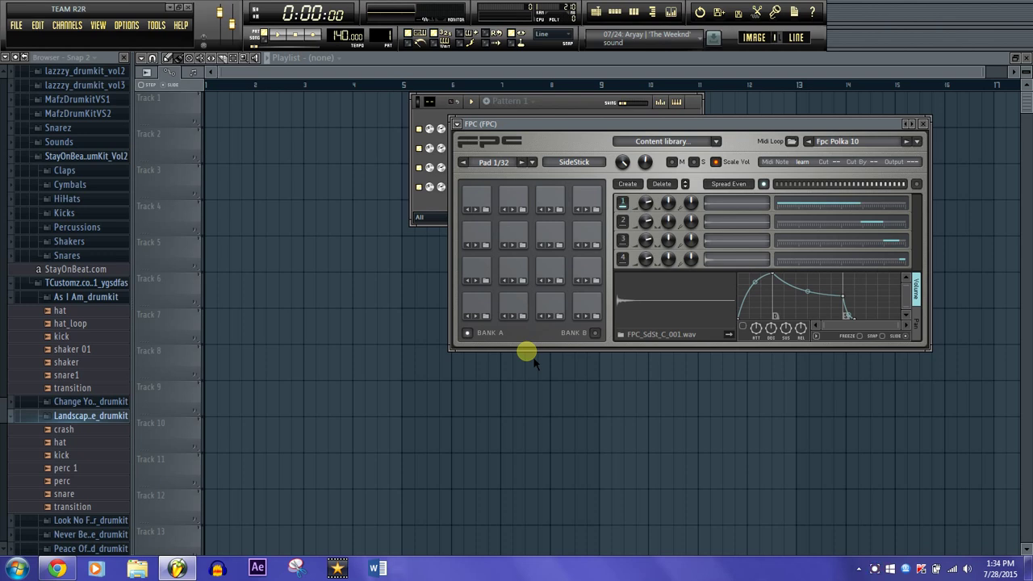
pyautogui.press('z')
pyautogui.press('g')
pyautogui.press('5')
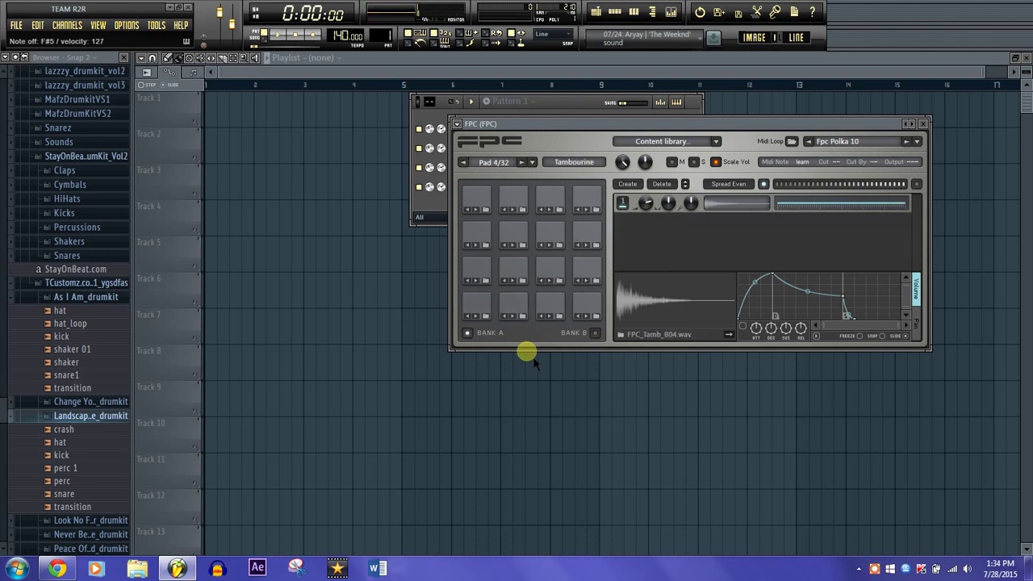
pyautogui.press('x')
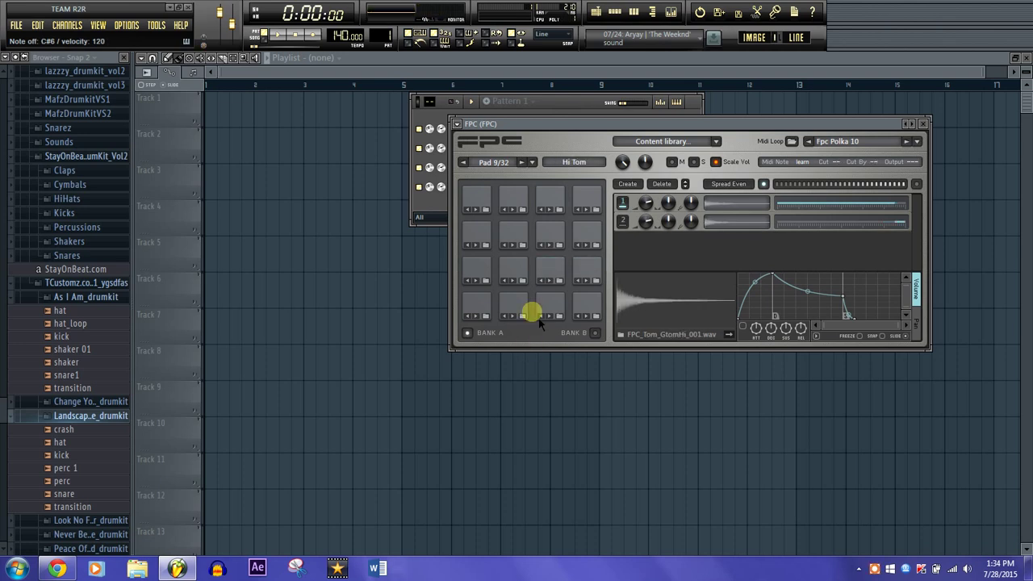
pyautogui.click(530, 163)
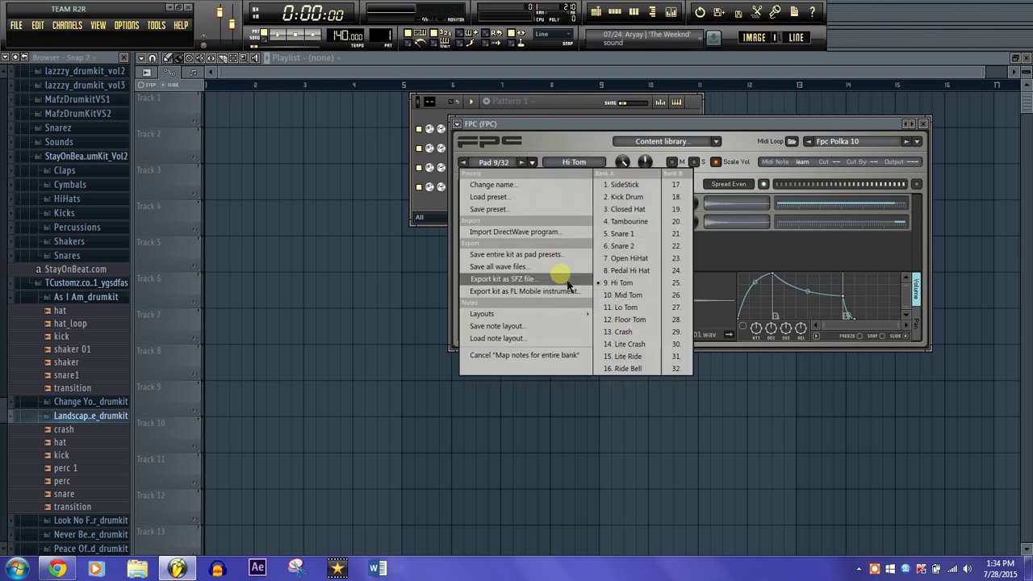
pyautogui.click(552, 356)
# Play notes on the typing keyboard to test the new FPC pad mapping.
pyautogui.press('z')
pyautogui.press('s')
pyautogui.press('x')
pyautogui.press('d')
pyautogui.press('c')
pyautogui.press('v')
pyautogui.press('b')
pyautogui.press('z')
pyautogui.press('s')
pyautogui.press('x')
pyautogui.press('d')
pyautogui.press('v')
pyautogui.press('2')
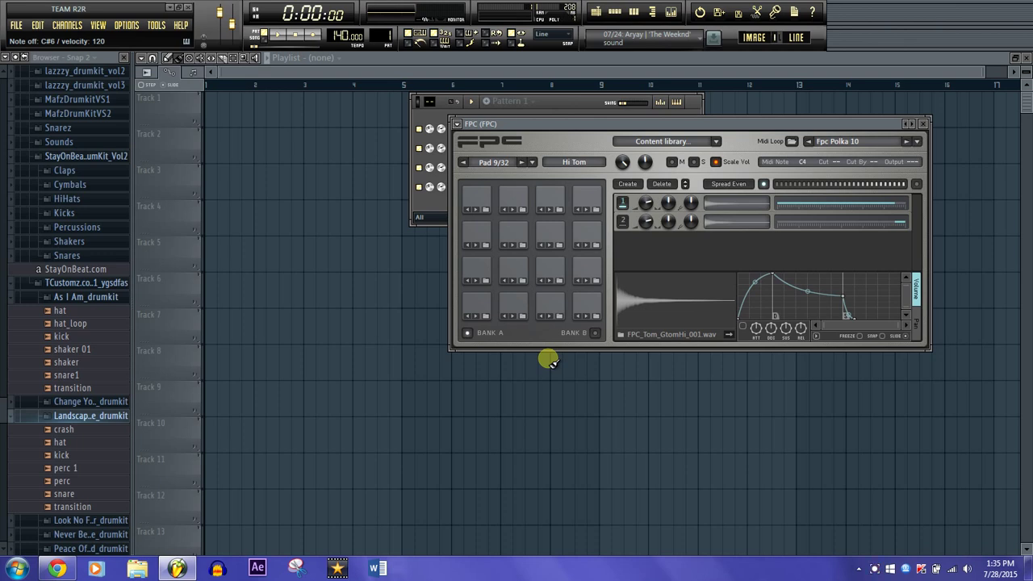
# Audition the mapped pads in the two lowest rows of FPC bank A.
pyautogui.click(484, 302)
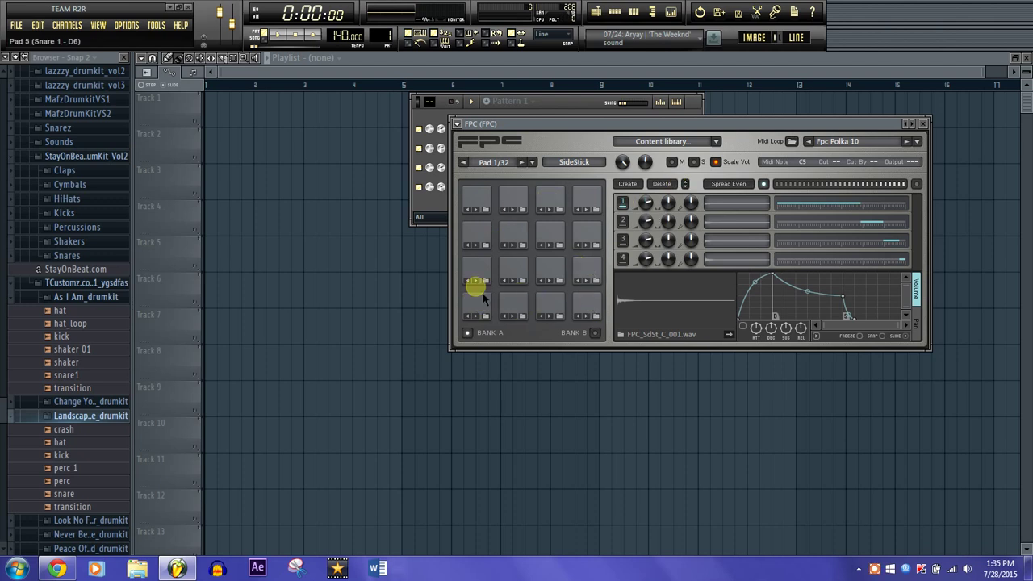
pyautogui.click(519, 272)
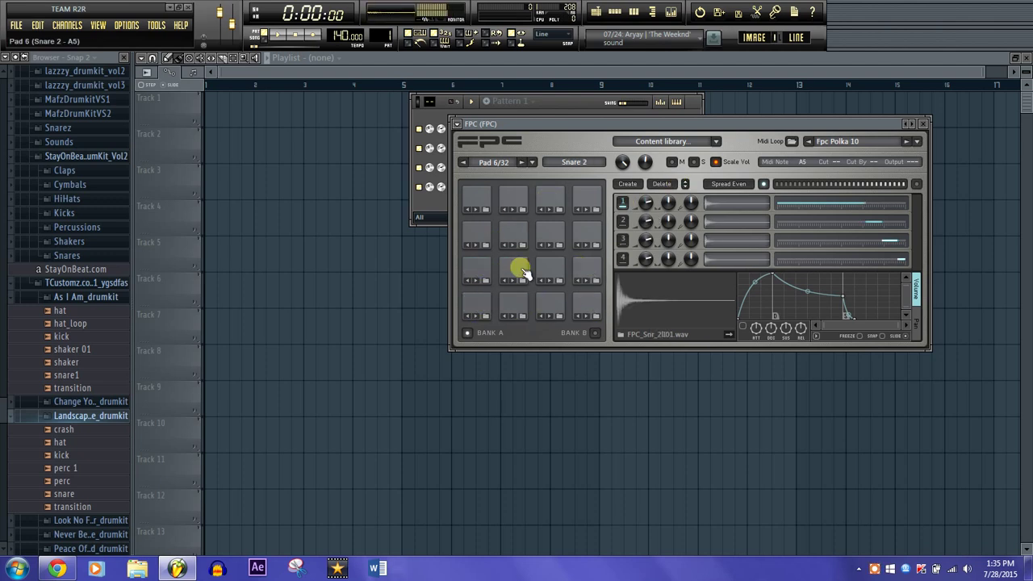
pyautogui.click(581, 306)
pyautogui.click(548, 302)
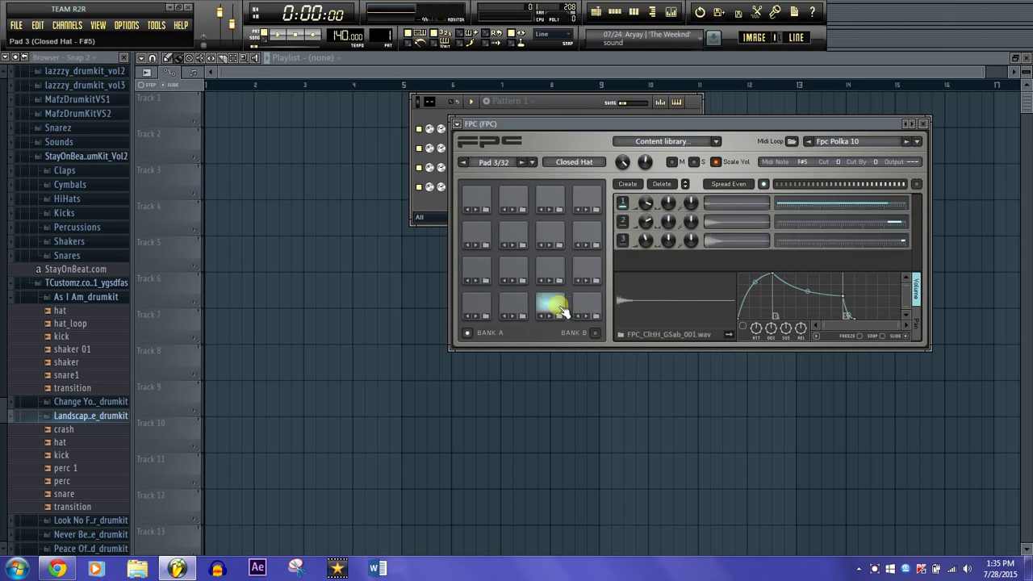
pyautogui.click(515, 301)
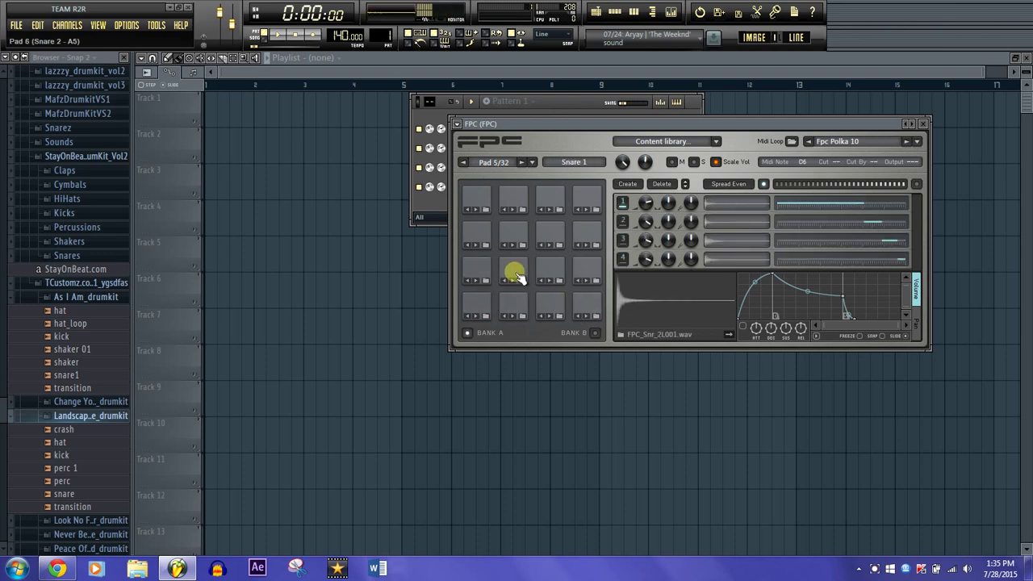
pyautogui.click(547, 277)
pyautogui.click(585, 271)
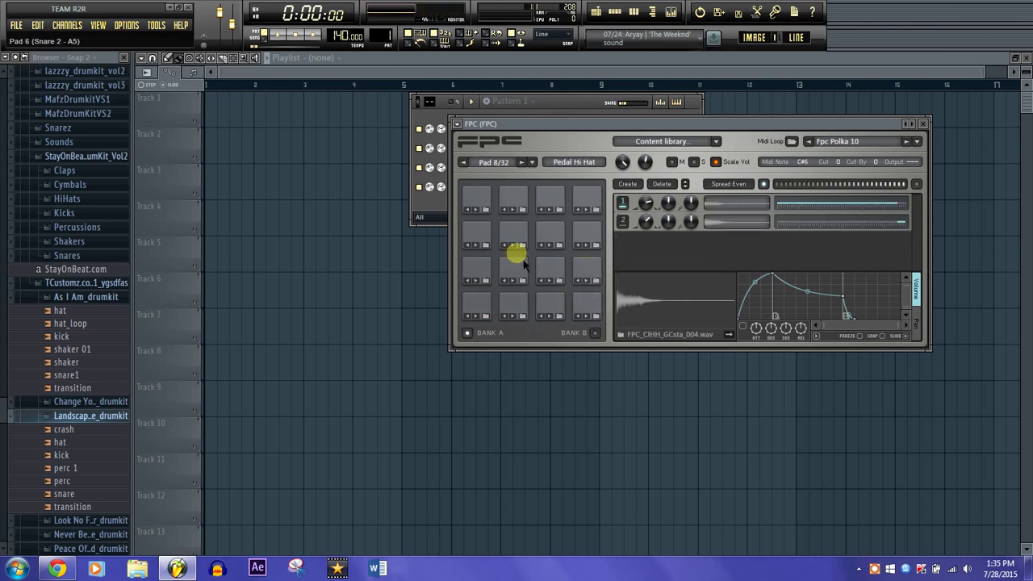
# Delete all the sample layers from the SideStick and Kick Drum pads.
pyautogui.click(488, 303)
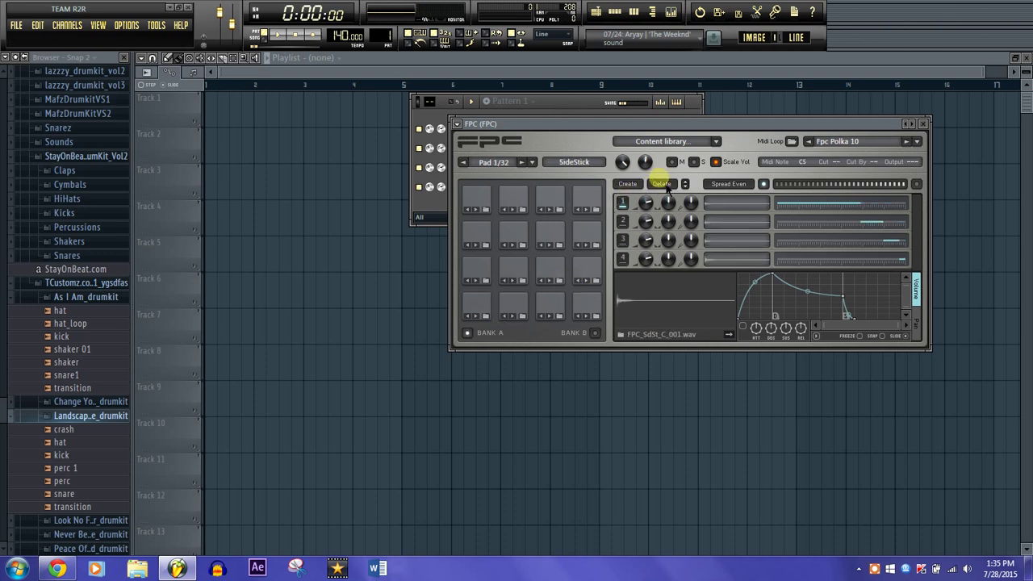
pyautogui.click(662, 184)
pyautogui.click(662, 184)
pyautogui.click(514, 300)
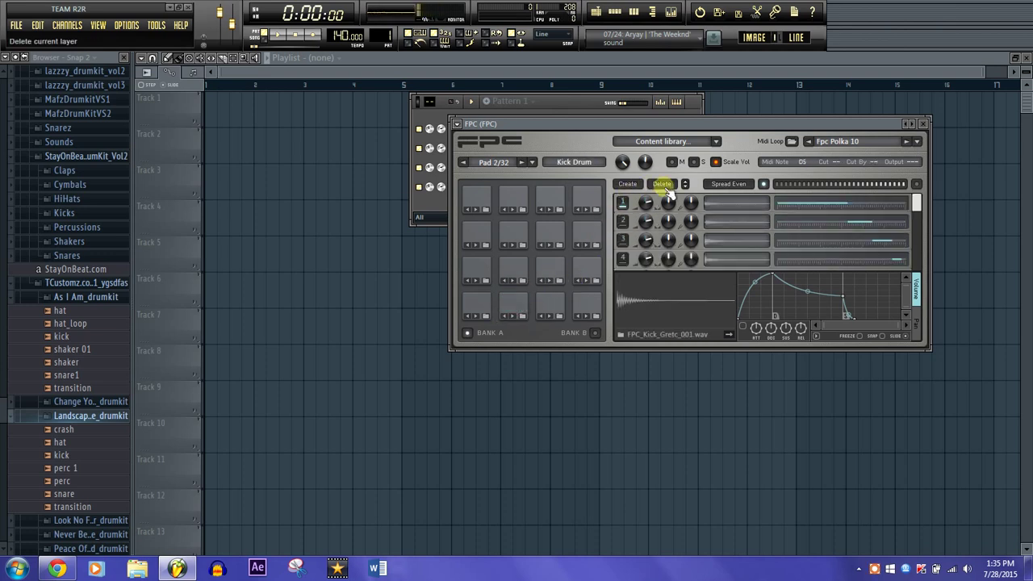
pyautogui.click(670, 183)
pyautogui.click(670, 183)
pyautogui.click(670, 183)
pyautogui.click(670, 184)
pyautogui.click(670, 183)
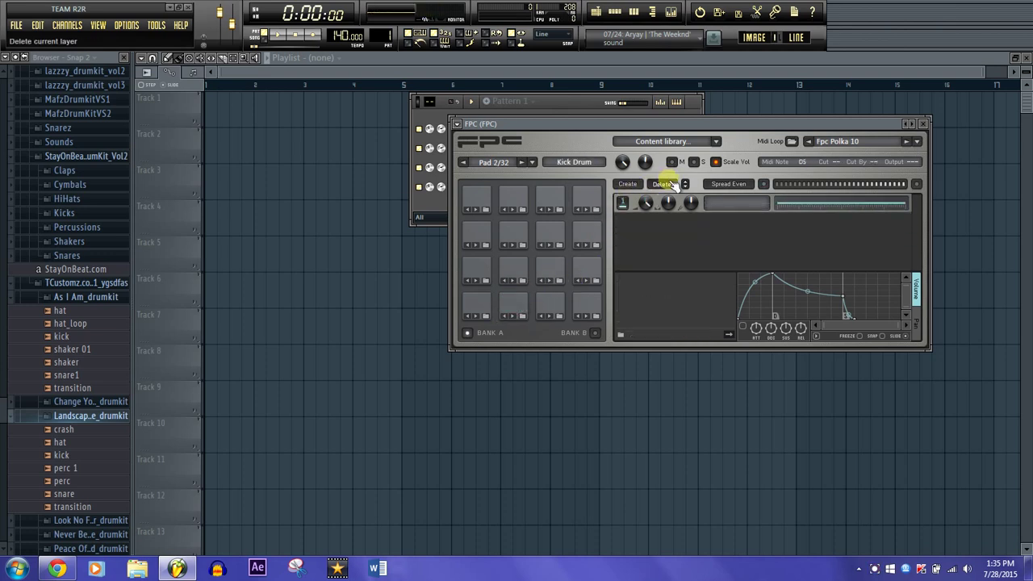
# Delete all the sample layers from the Closed Hat and Tambourine pads.
pyautogui.click(547, 304)
pyautogui.click(662, 184)
pyautogui.click(662, 184)
pyautogui.click(587, 300)
pyautogui.click(660, 184)
# Delete all the sample layers from the Snare 1, Snare 2 and Pedal Hi Hat pads.
pyautogui.click(476, 272)
pyautogui.click(662, 184)
pyautogui.click(662, 184)
pyautogui.click(513, 271)
pyautogui.click(662, 184)
pyautogui.click(662, 185)
pyautogui.click(575, 267)
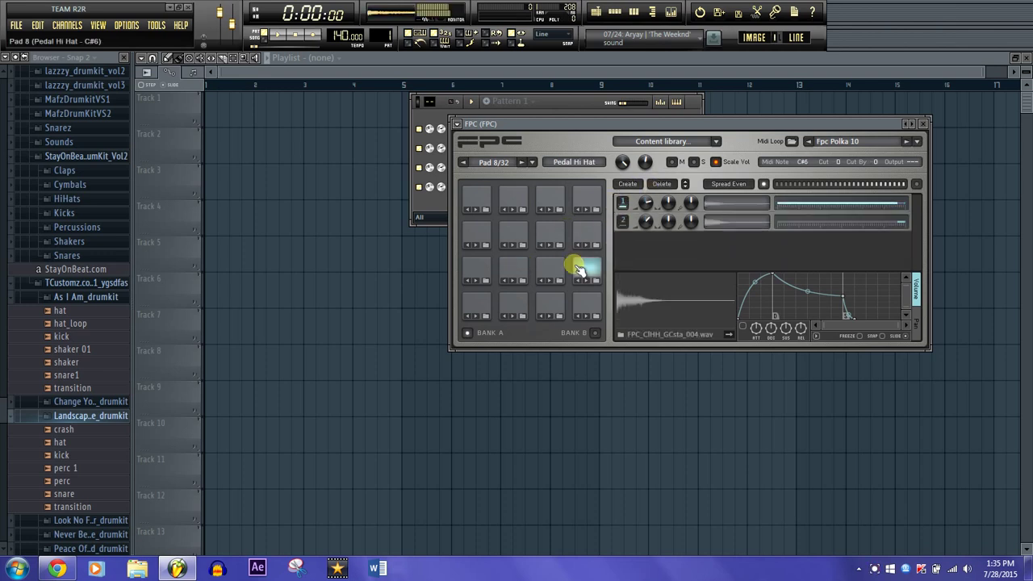
pyautogui.click(663, 185)
# Check pads 1 to 8 for remaining sounds and delete all the layers from the Open HiHat pad.
pyautogui.click(551, 278)
pyautogui.click(490, 307)
pyautogui.click(514, 305)
pyautogui.click(552, 295)
pyautogui.click(586, 303)
pyautogui.click(484, 268)
pyautogui.click(527, 269)
pyautogui.click(589, 260)
pyautogui.click(554, 266)
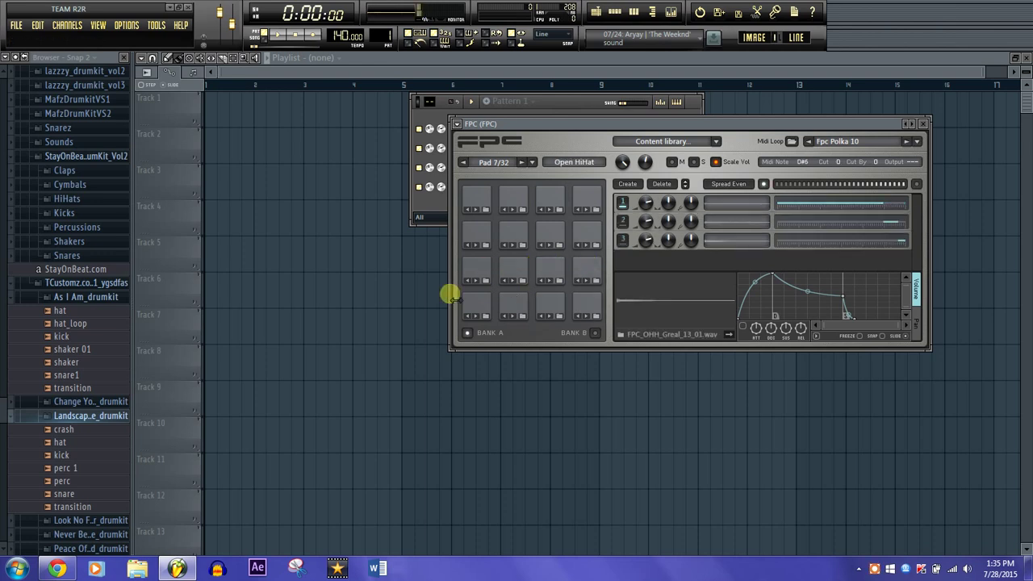
pyautogui.click(662, 184)
pyautogui.click(663, 184)
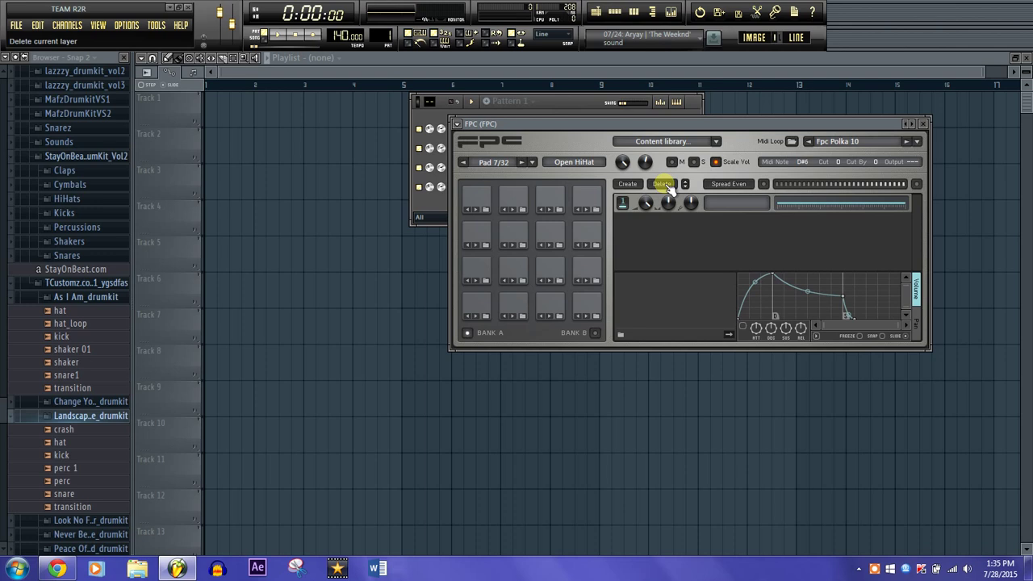
# Load the kick sample from As I Am_drumkit onto FPC pad 1 and audition it.
pyautogui.click(481, 299)
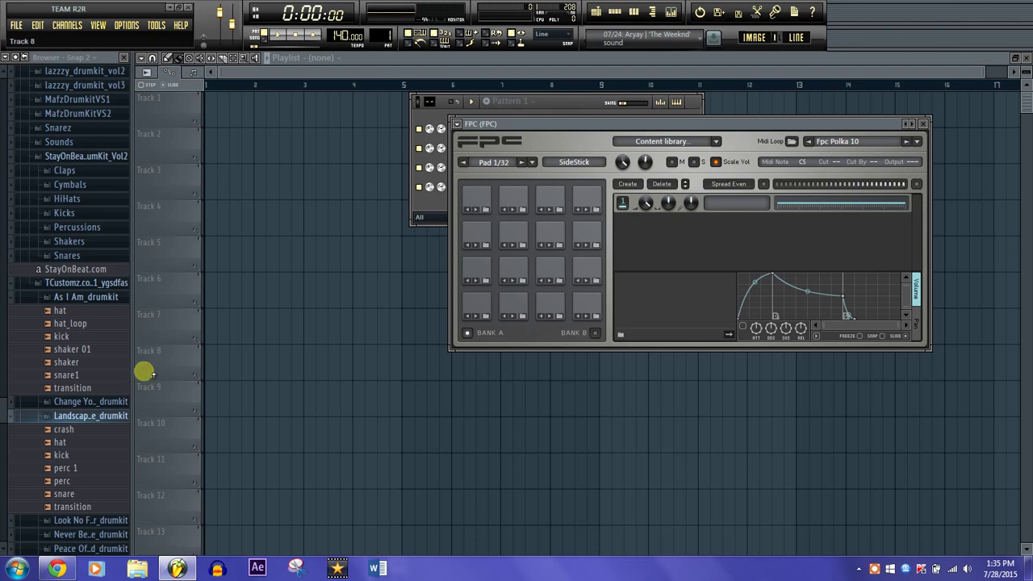
pyautogui.moveTo(79, 342); pyautogui.dragTo(480, 307)
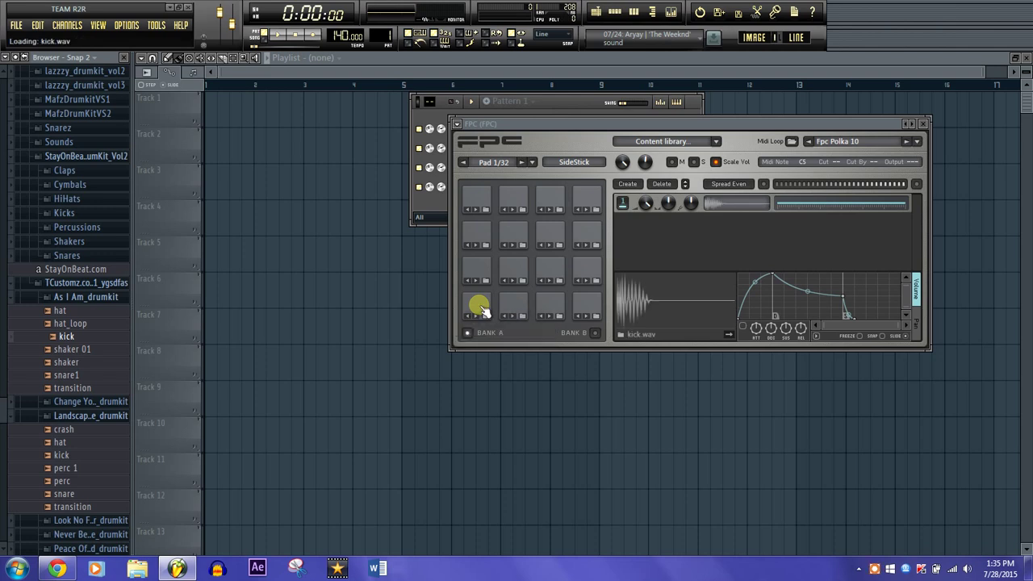
pyautogui.click(481, 308)
pyautogui.click(481, 309)
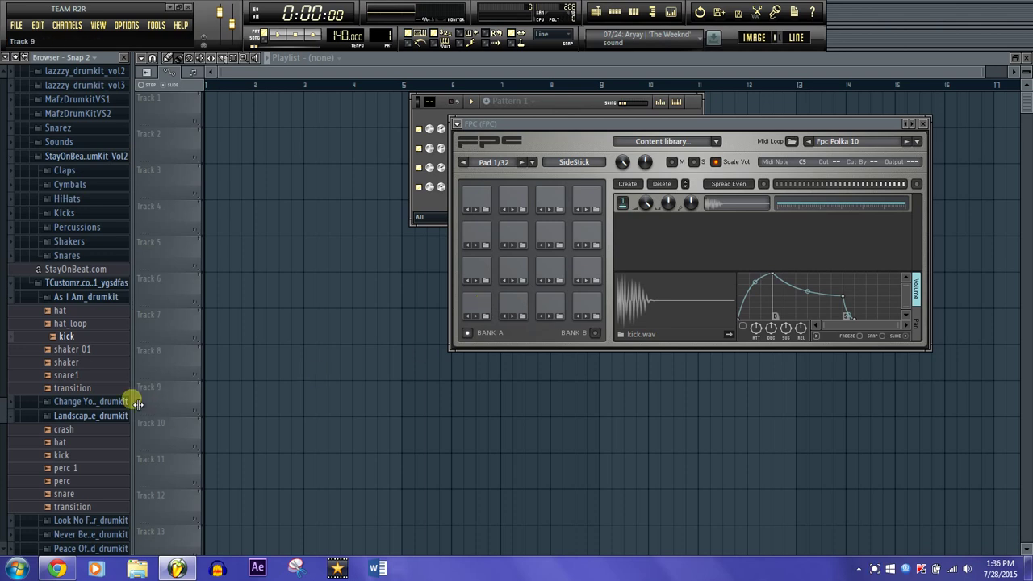
# Load the snare sample from the Landscape drumkit folder onto FPC pad 2 and play it alternately with the kick.
pyautogui.moveTo(76, 496); pyautogui.dragTo(523, 313)
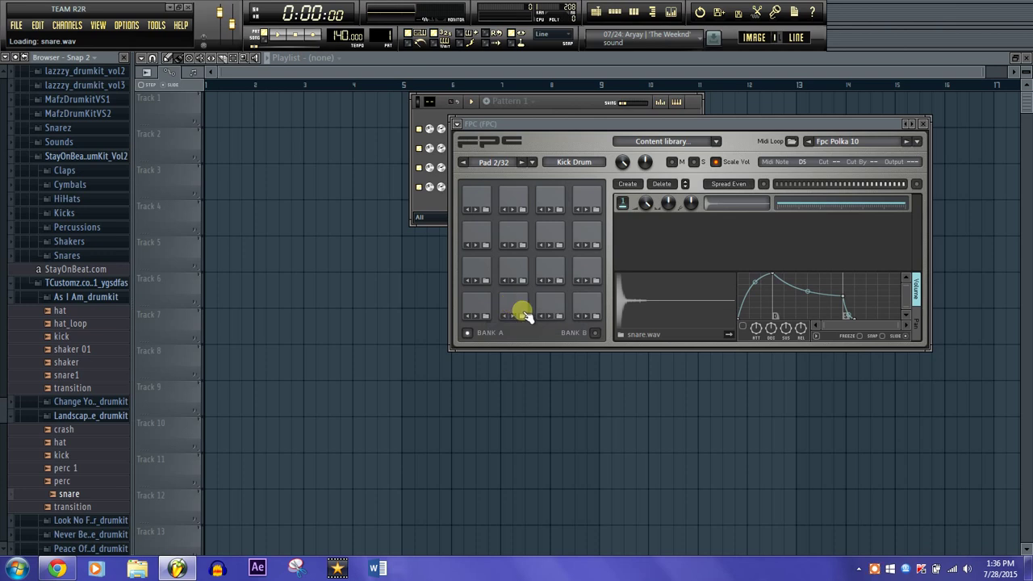
pyautogui.press('z')
pyautogui.press('x')
pyautogui.press('z')
pyautogui.press('x')
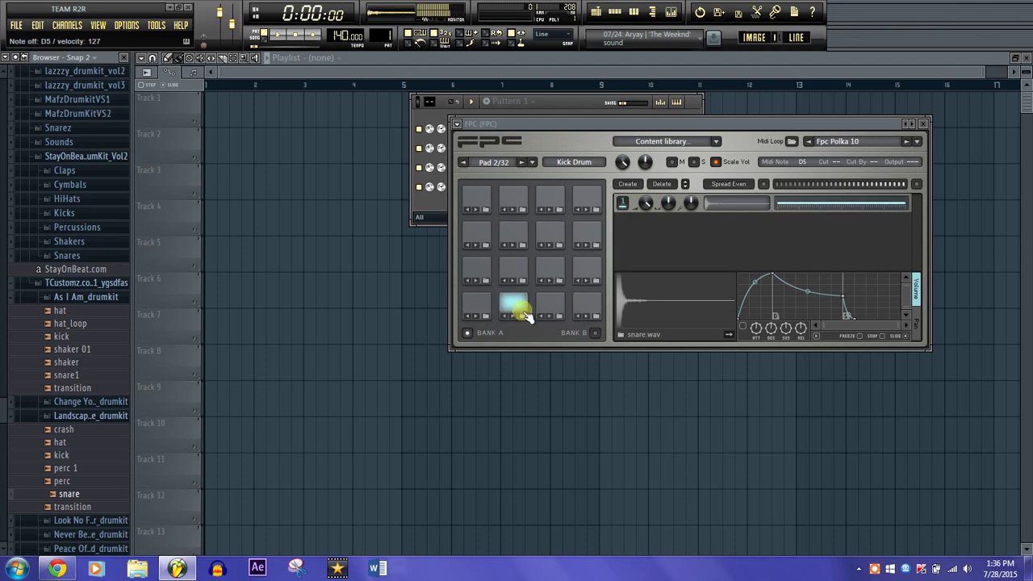
# Load the hat sample from As I Am_drumkit onto FPC pad 3 and play the kick, snare and hat pads together.
pyautogui.moveTo(65, 310); pyautogui.dragTo(551, 310)
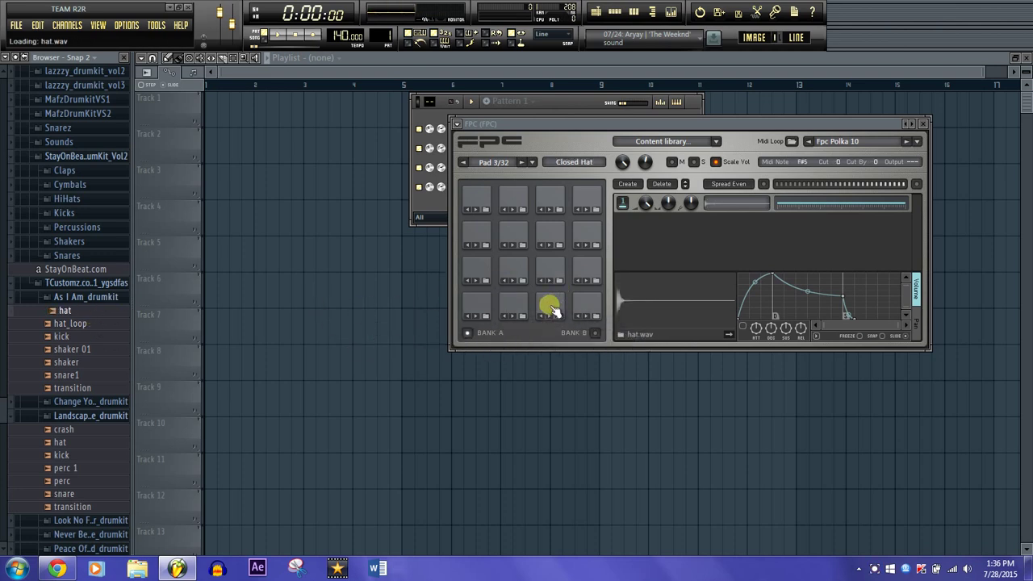
pyautogui.press('q')
pyautogui.press('w')
pyautogui.press('5')
pyautogui.press('q')
pyautogui.press('w')
pyautogui.press('5')
pyautogui.press('q')
pyautogui.press('w')
pyautogui.press('5')
pyautogui.press('q')
pyautogui.press('w')
pyautogui.press('5')
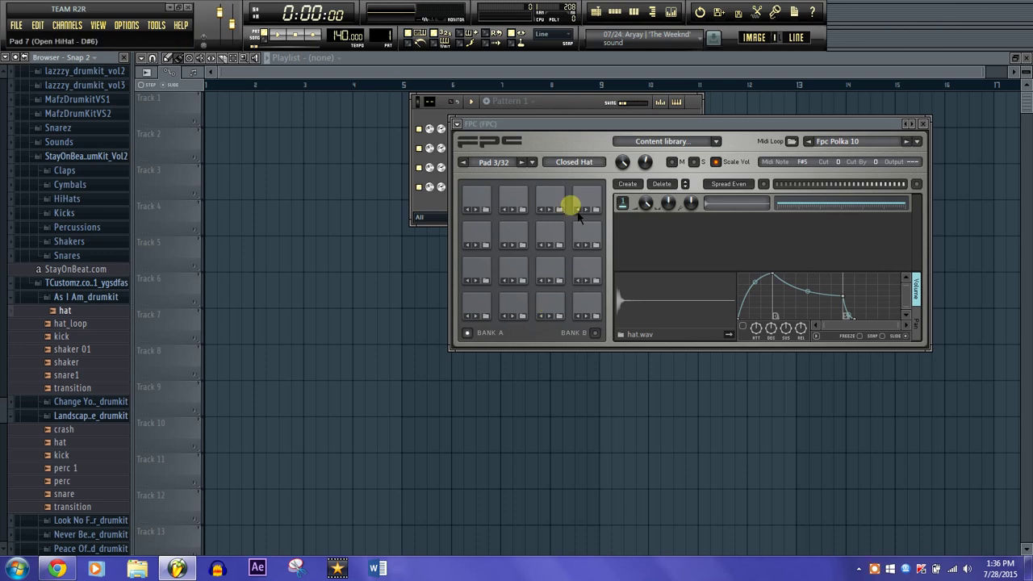
# Move the FPC window lower and view the available note layouts in its pad options.
pyautogui.moveTo(590, 124); pyautogui.dragTo(614, 188)
pyautogui.click(557, 228)
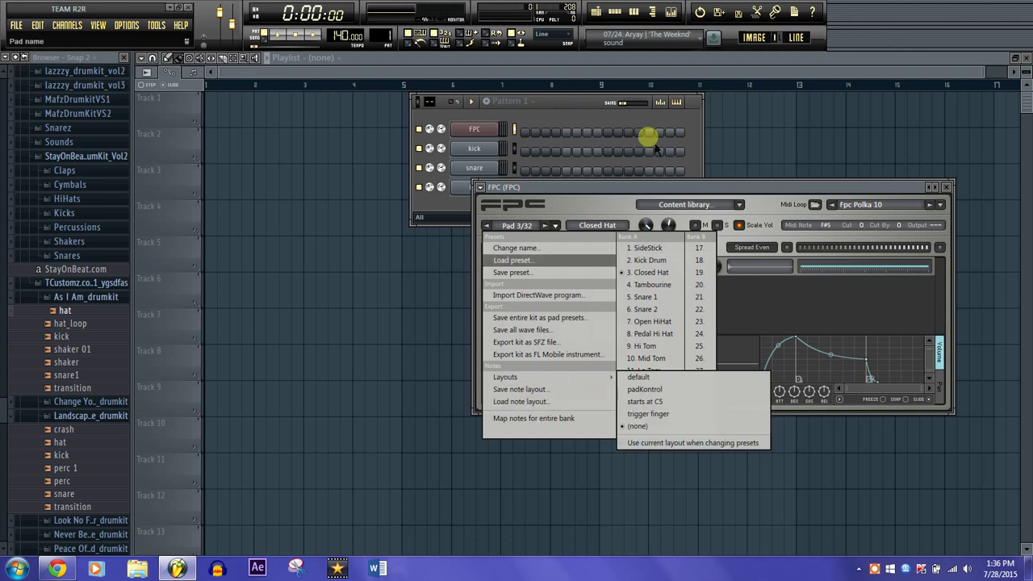
pyautogui.click(636, 187)
# Audition the kick and snare pads, and close the FPC window.
pyautogui.click(509, 374)
pyautogui.click(538, 373)
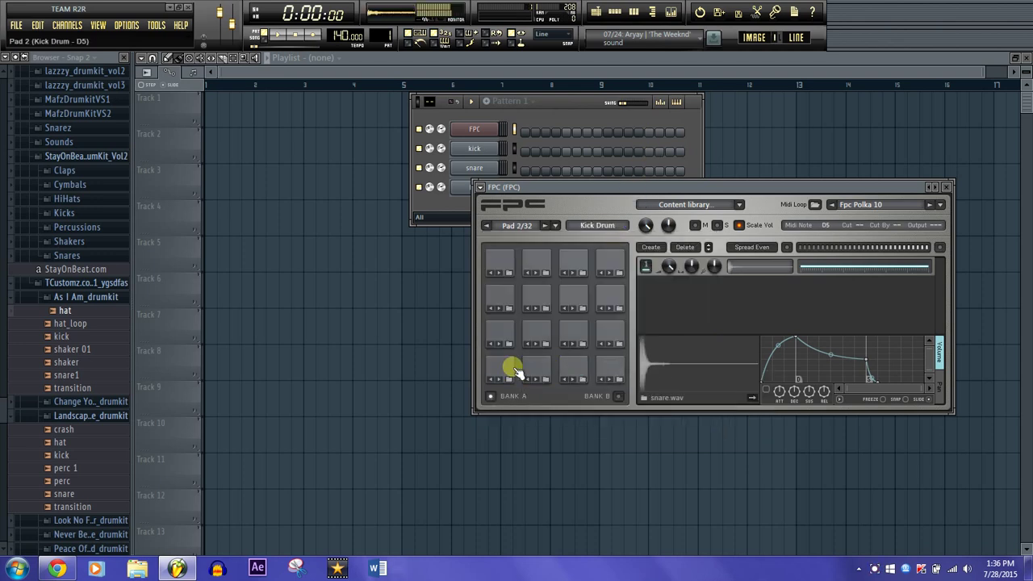
pyautogui.click(515, 372)
pyautogui.moveTo(848, 186); pyautogui.dragTo(880, 289)
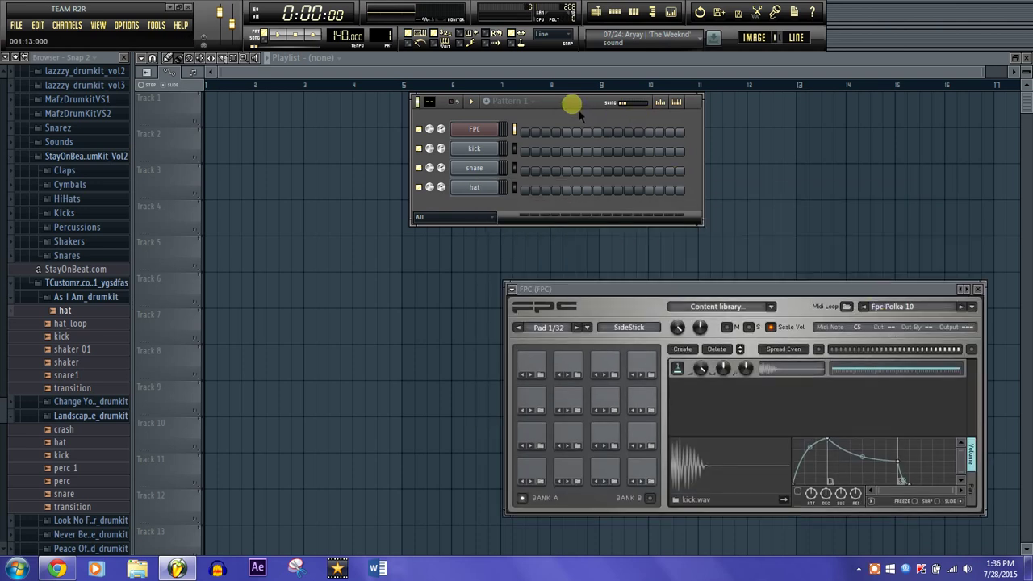
pyautogui.click(979, 289)
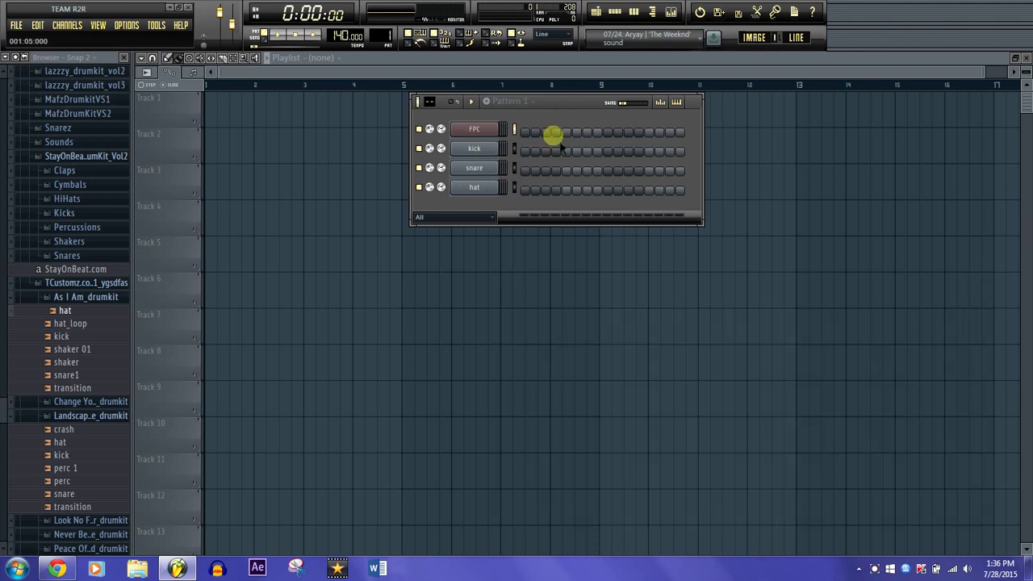
# Insert a Layer channel directly above the kick channel.
pyautogui.rightClick(475, 148)
pyautogui.moveTo(550, 289)
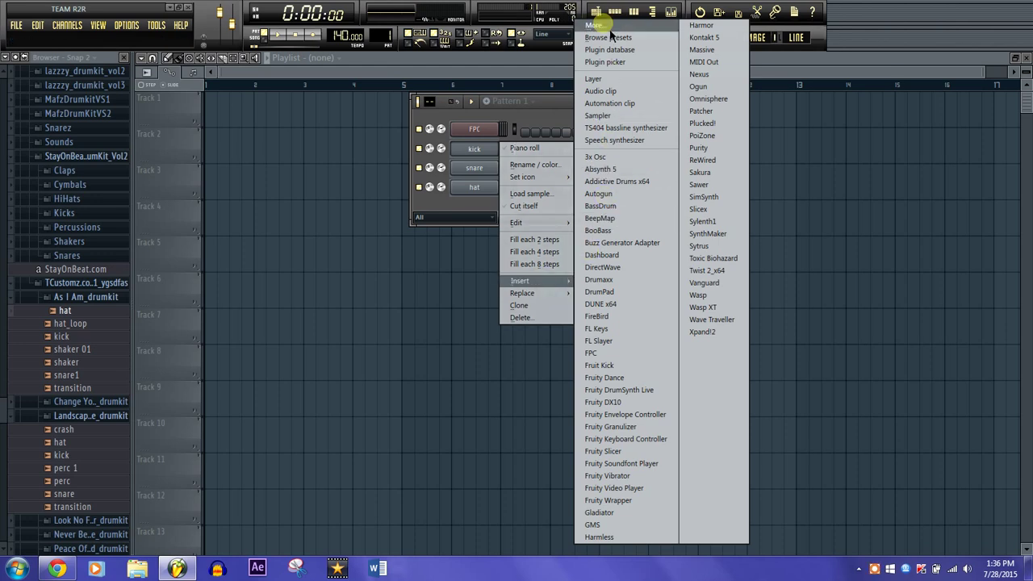
pyautogui.click(620, 79)
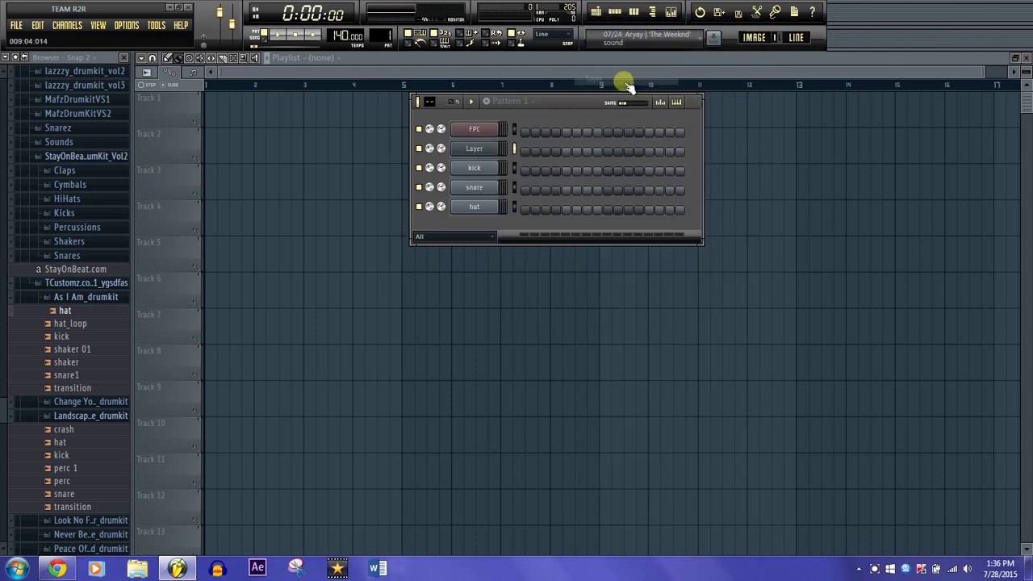
# Set the kick, snare and hat channels as the Layer channel's children and split them across separate notes.
pyautogui.click(474, 148)
pyautogui.click(513, 169)
pyautogui.click(514, 188)
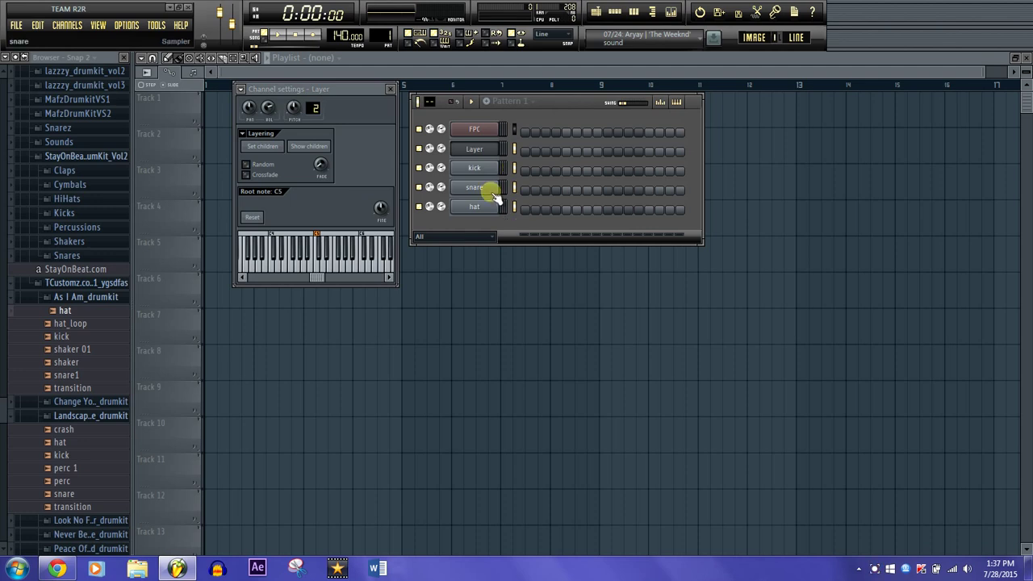
pyautogui.click(264, 148)
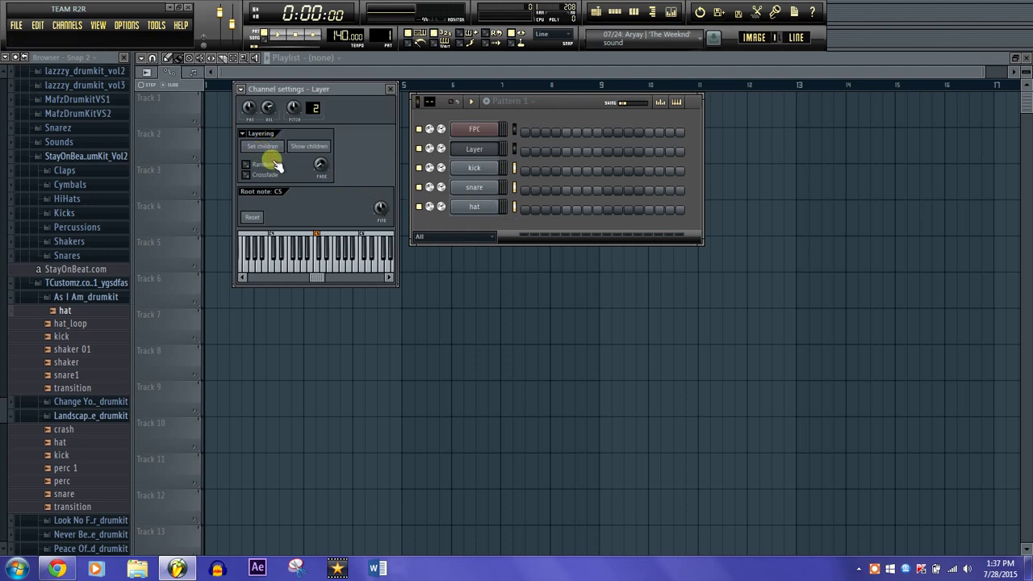
pyautogui.click(245, 135)
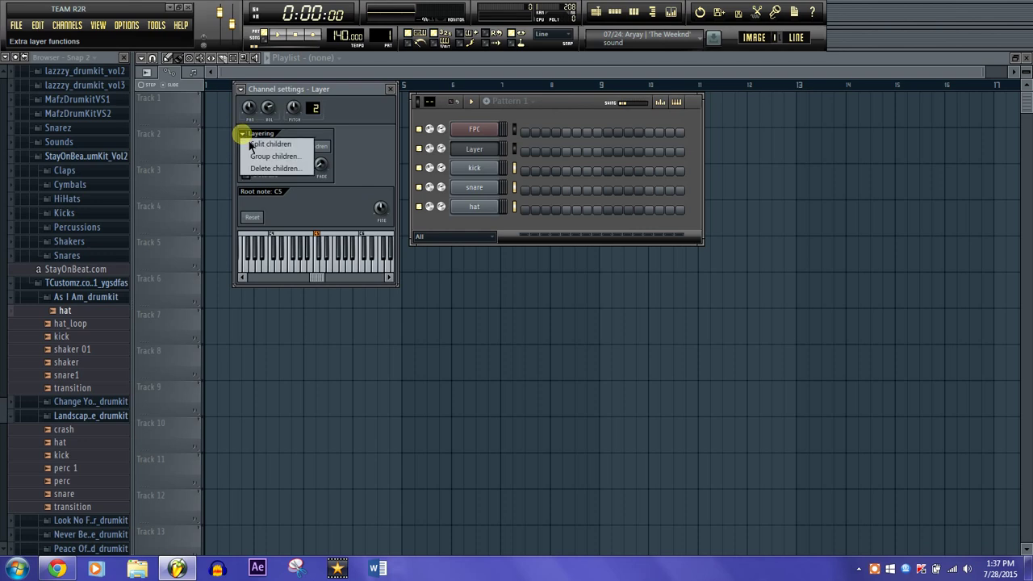
pyautogui.click(267, 157)
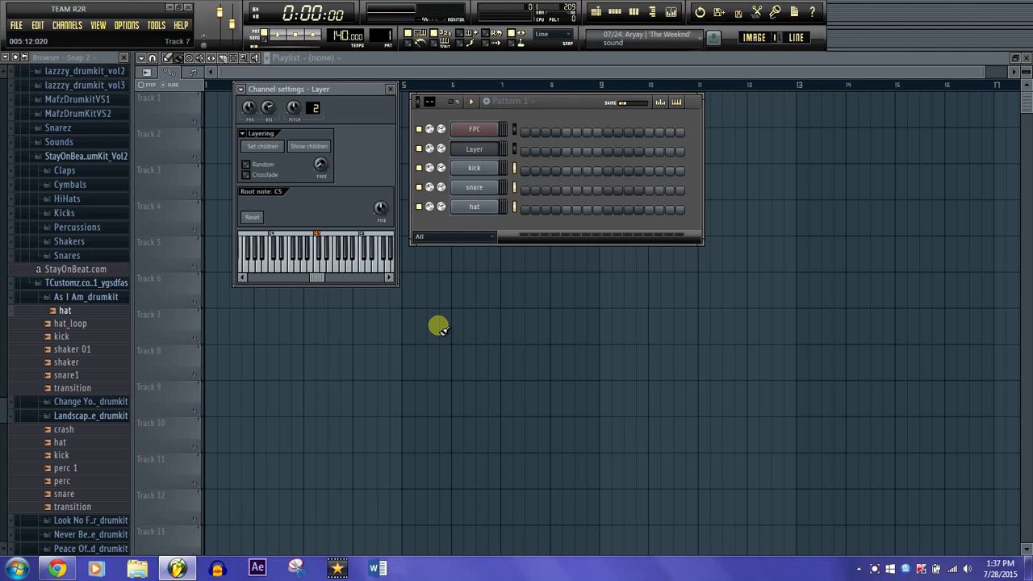
# Try playing C5 repeatedly while the kick, snare and hat channels are selected.
pyautogui.press('q')
pyautogui.press('q')
pyautogui.press('q')
pyautogui.press('q')
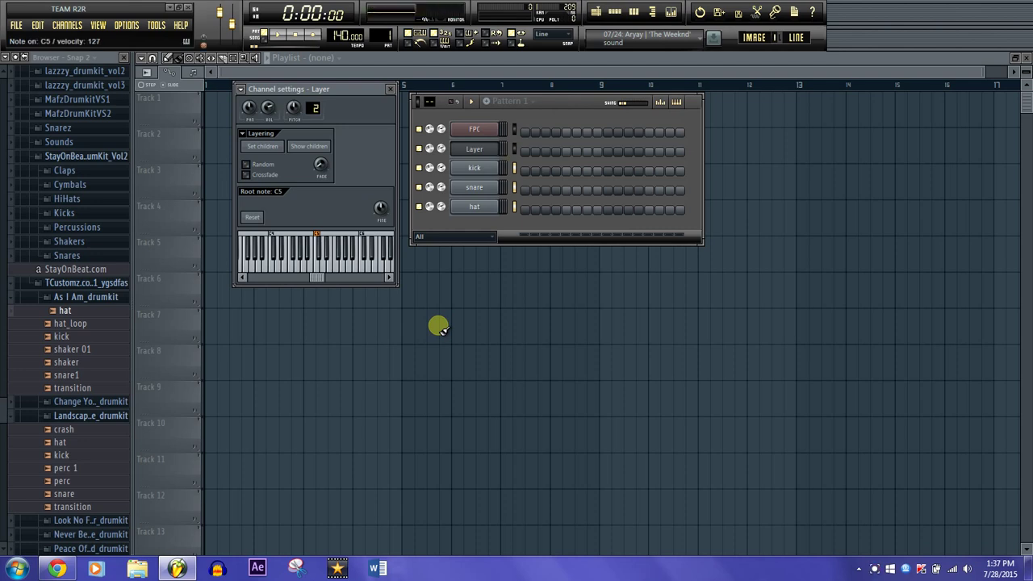
pyautogui.press('s')
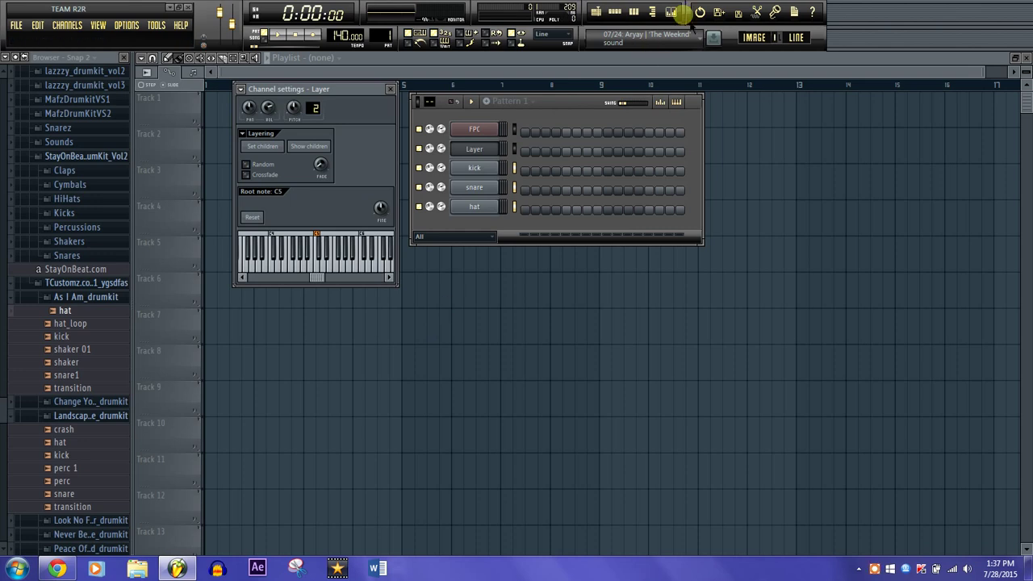
# Select only the Layer channel and play notes C5, C#5 and D5 to audition its split kick, snare and hat.
pyautogui.click(514, 149)
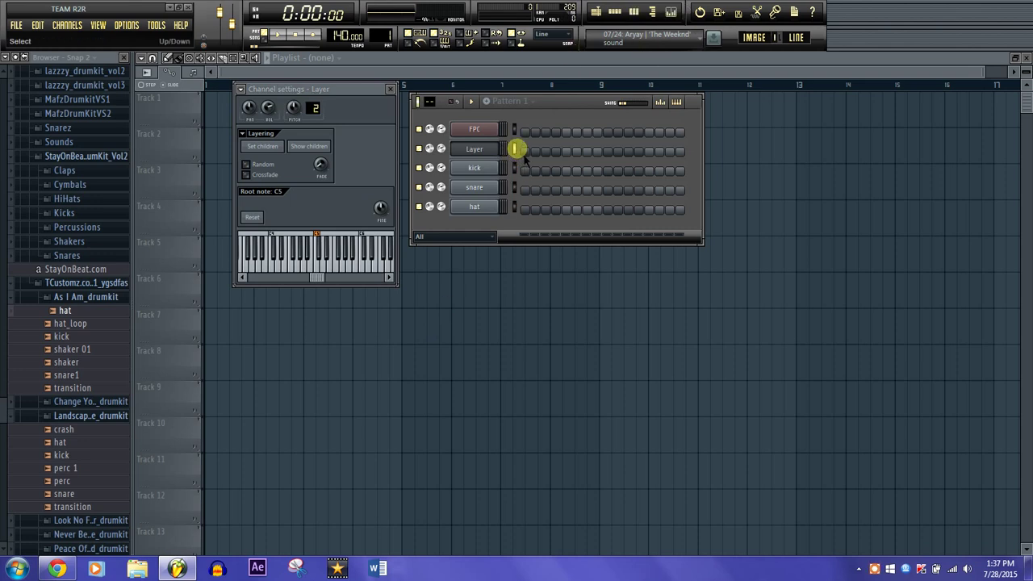
pyautogui.press('z')
pyautogui.press('z')
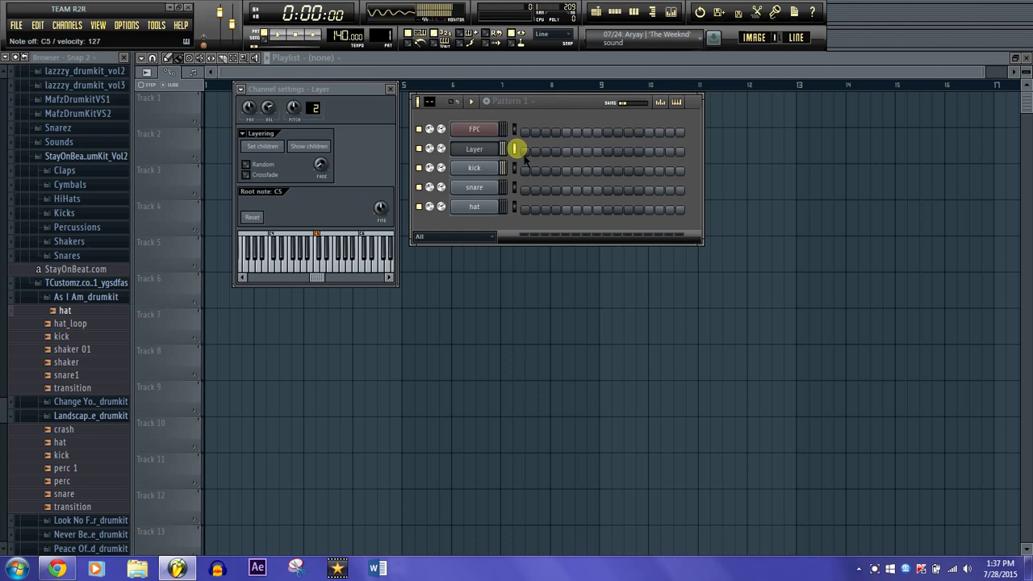
pyautogui.press('2')
pyautogui.press('2')
pyautogui.press('w')
pyautogui.press('w')
pyautogui.press('w')
pyautogui.press('w')
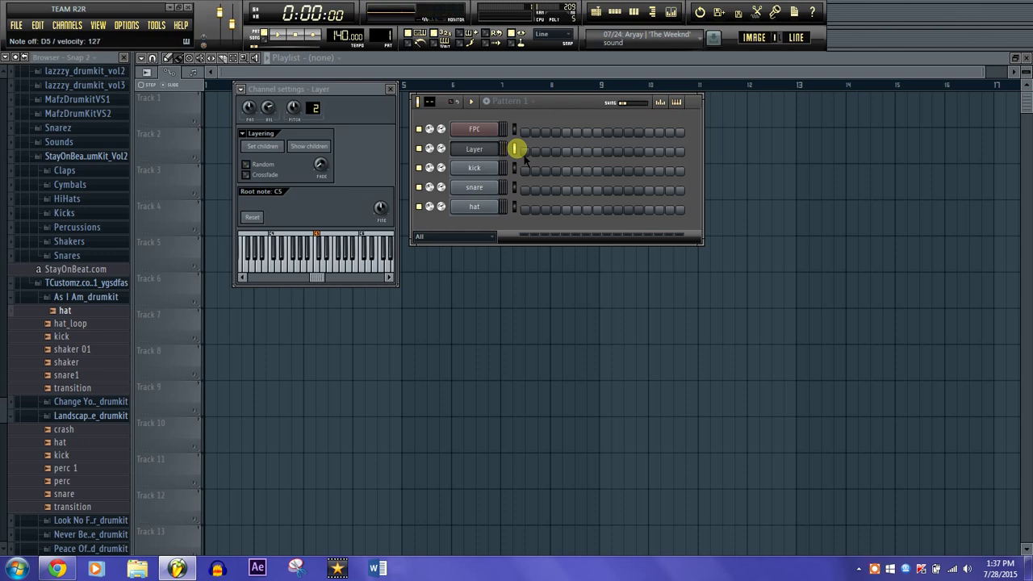
pyautogui.press('x')
pyautogui.press('x')
pyautogui.press('x')
pyautogui.press('x')
pyautogui.press('x')
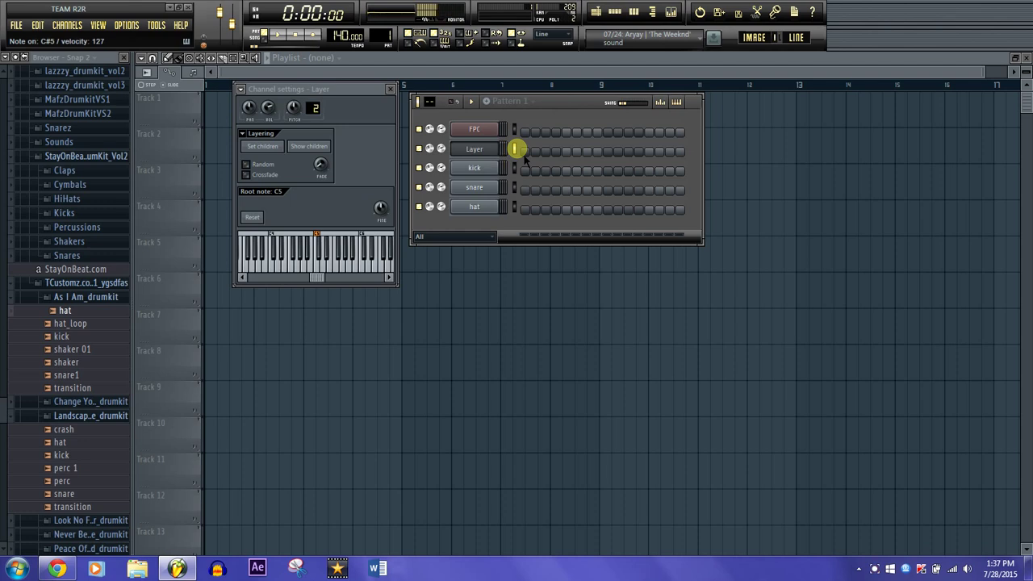
pyautogui.press('j')
pyautogui.press('j')
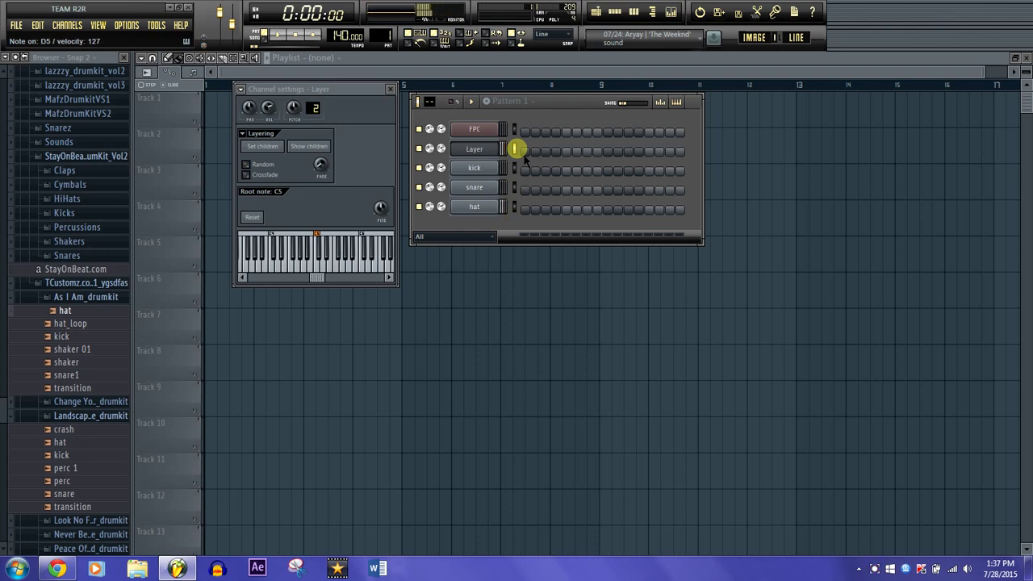